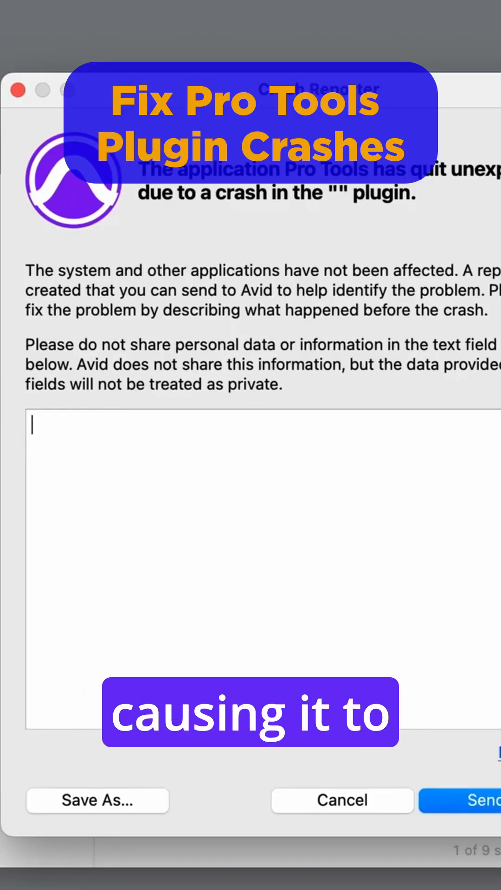
Step: Dismiss the crash report unsent and launch the Noahs Edit Mixes (Full and short).ptx session
left_click(337, 803)
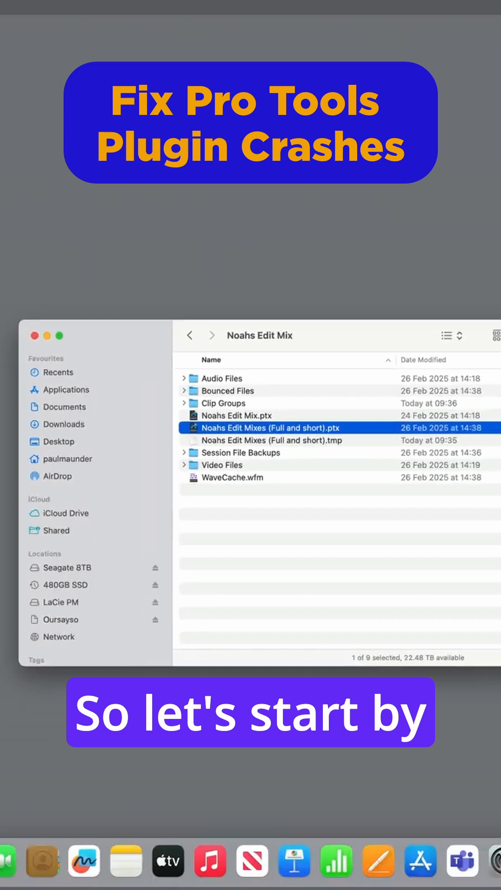
double_click(270, 428)
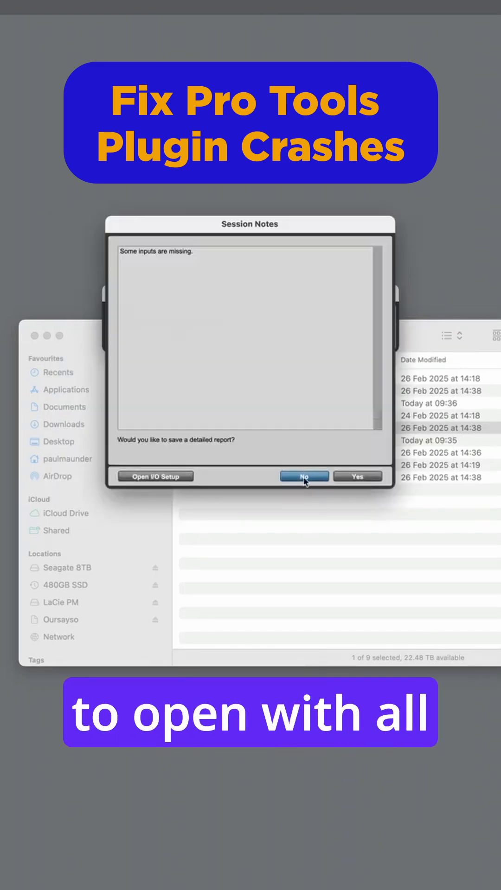
Step: Dismiss the missing-inputs notice, play the session briefly and stop, after which Pro Tools crashes
left_click(304, 477)
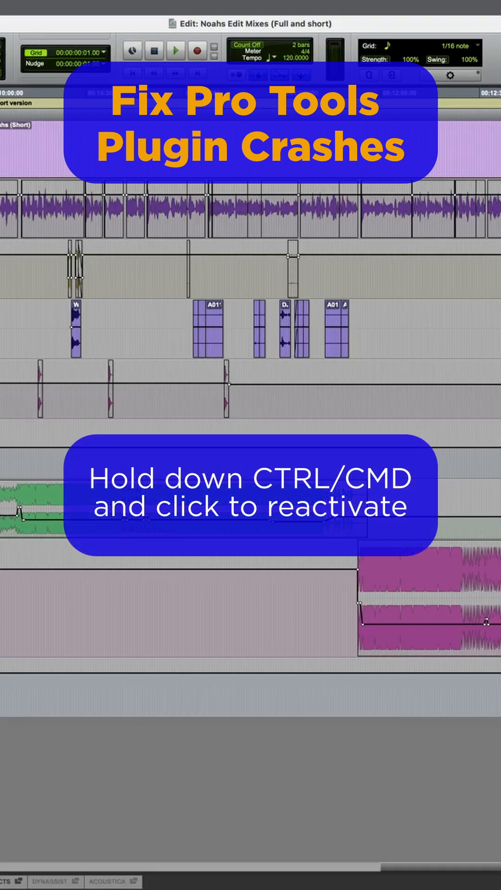
key("space")
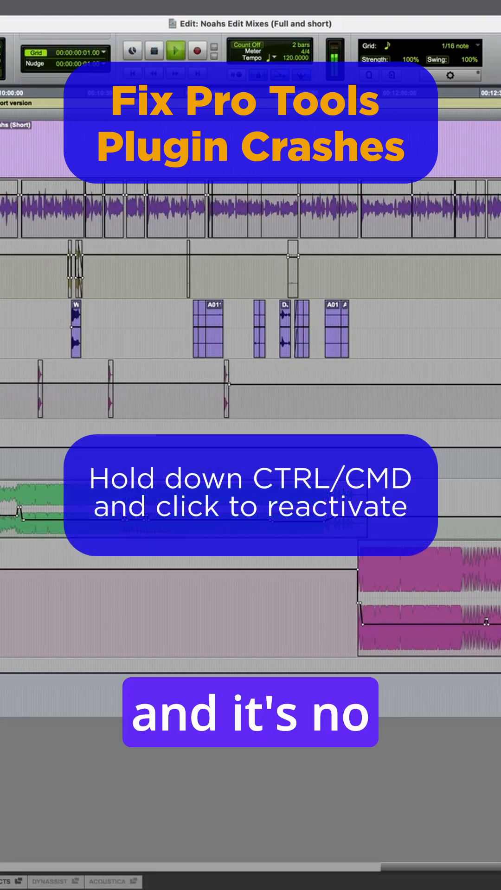
key("space")
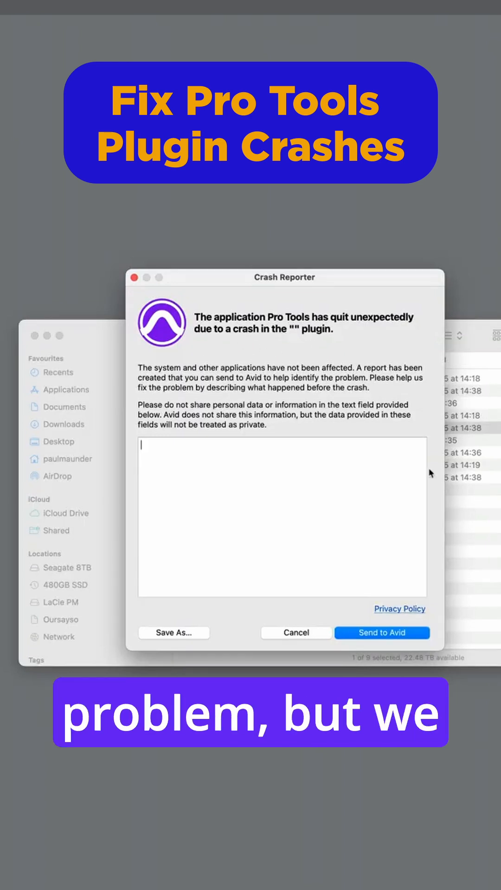
Step: Dismiss the new crash report without sending it, returning to Finder
left_click(299, 635)
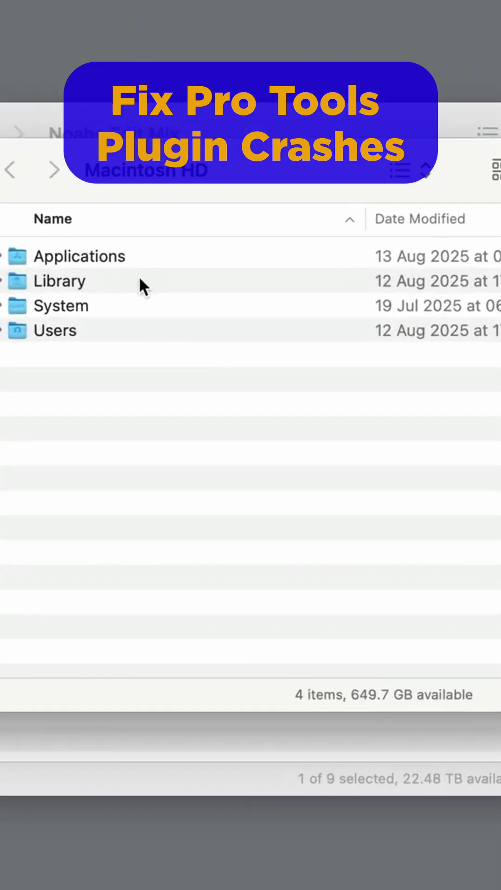
Step: Navigate Library > Application Support > Avid > Audio > Plug-Ins and select WaveShell1-AAX 14.12.aaxplugin
double_click(139, 275)
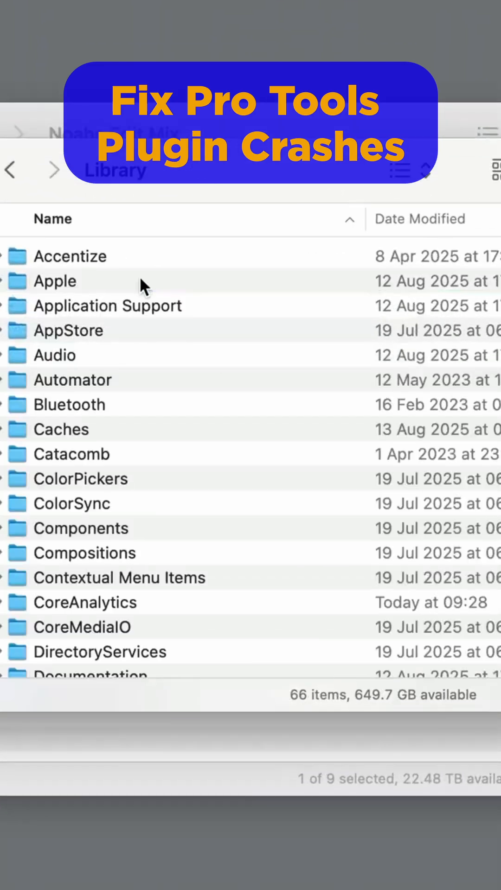
double_click(196, 304)
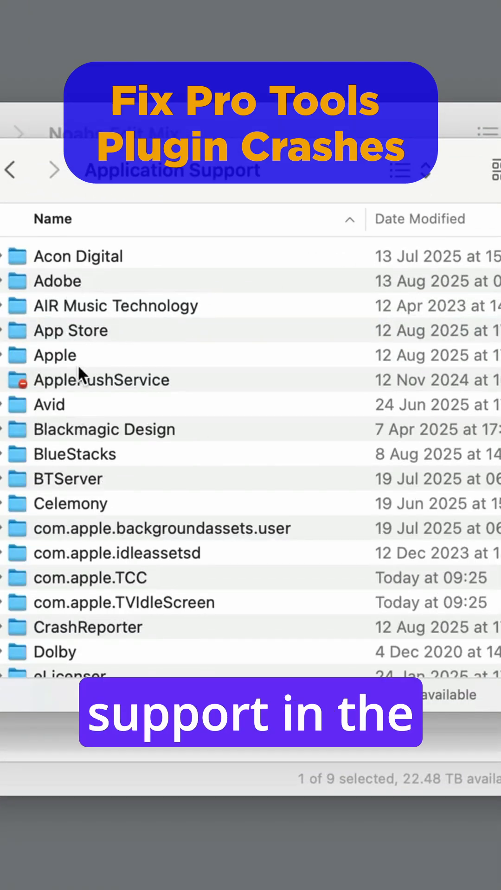
double_click(110, 405)
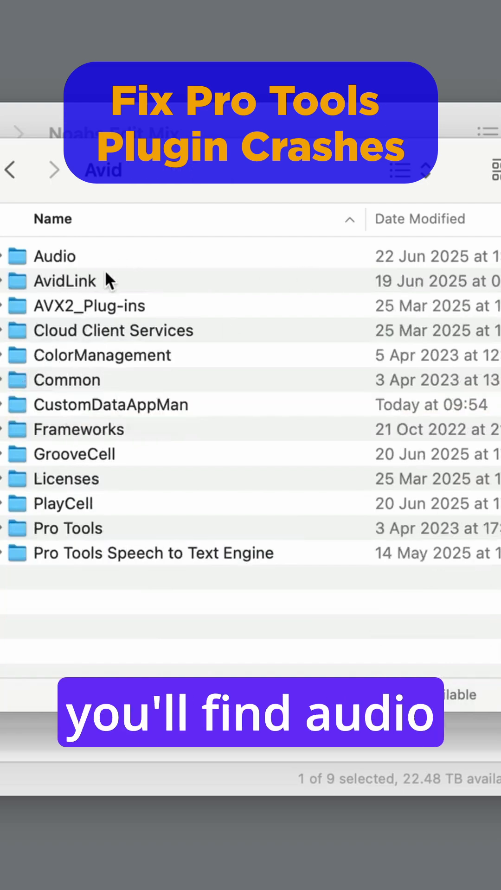
left_click(111, 257)
double_click(112, 256)
double_click(146, 254)
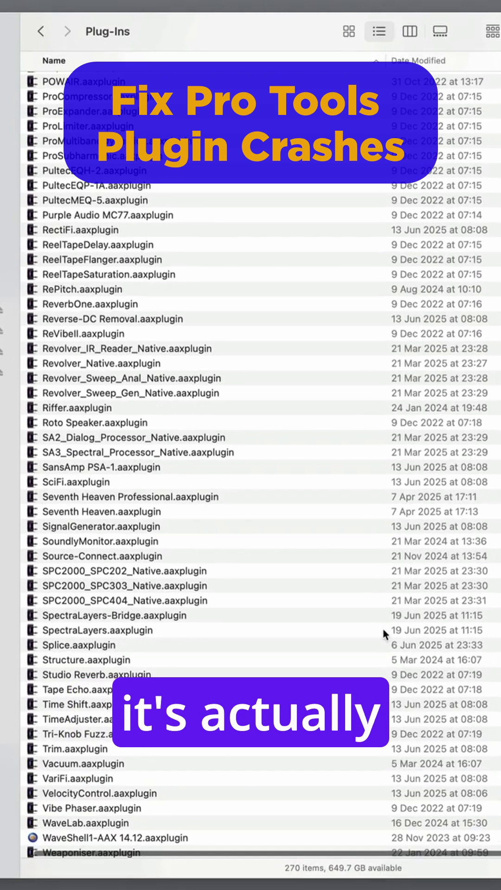
scroll(381, 627, "down", 3)
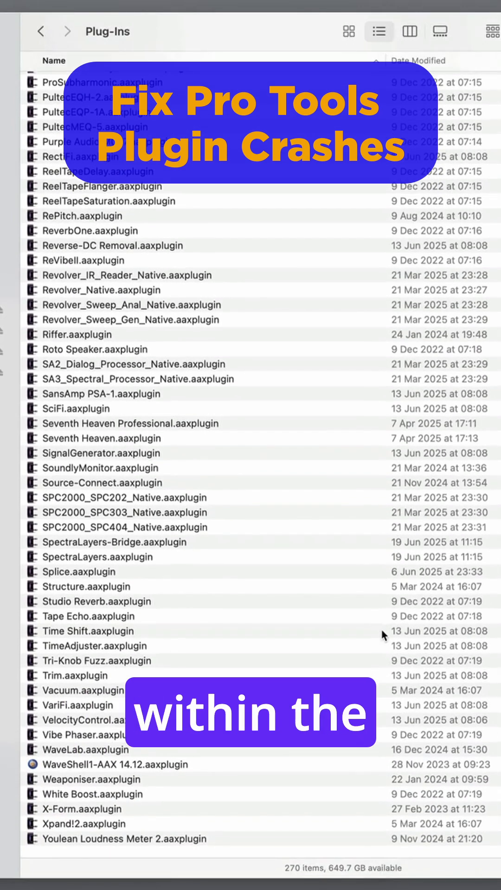
scroll(382, 627, "down", 2)
left_click(202, 769)
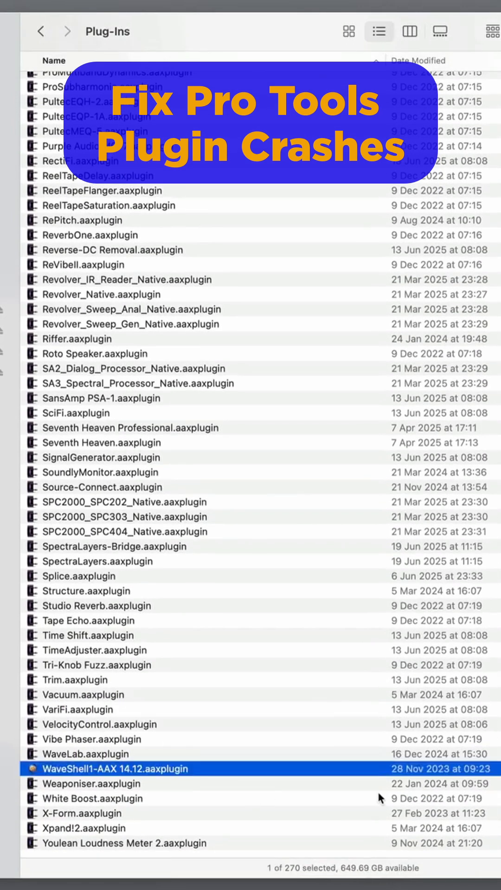